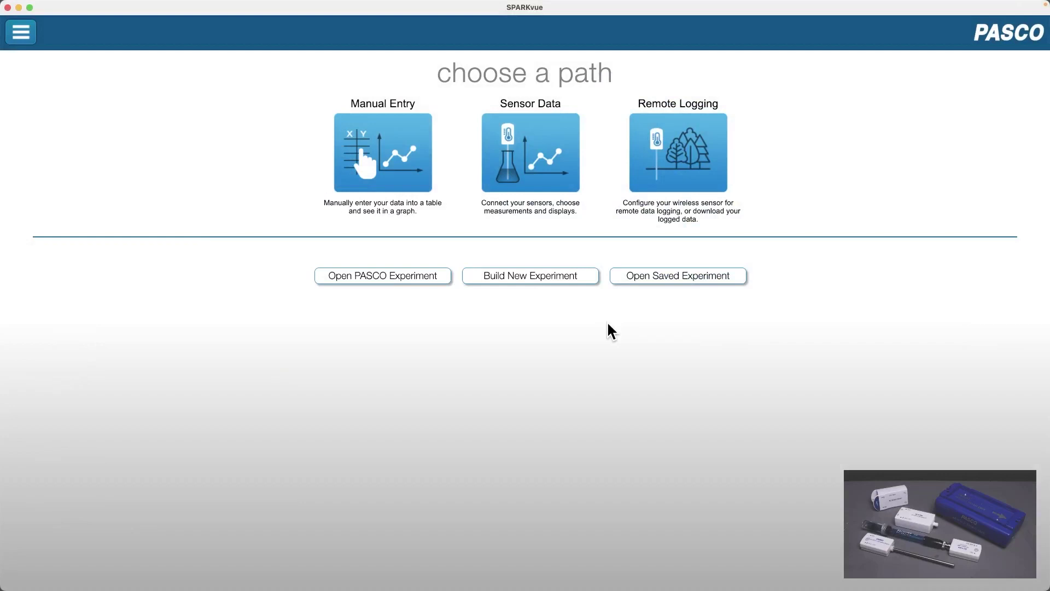
Start a sensor-data experiment and connect wireless Temperature sensor 962-548
left_click(540, 159)
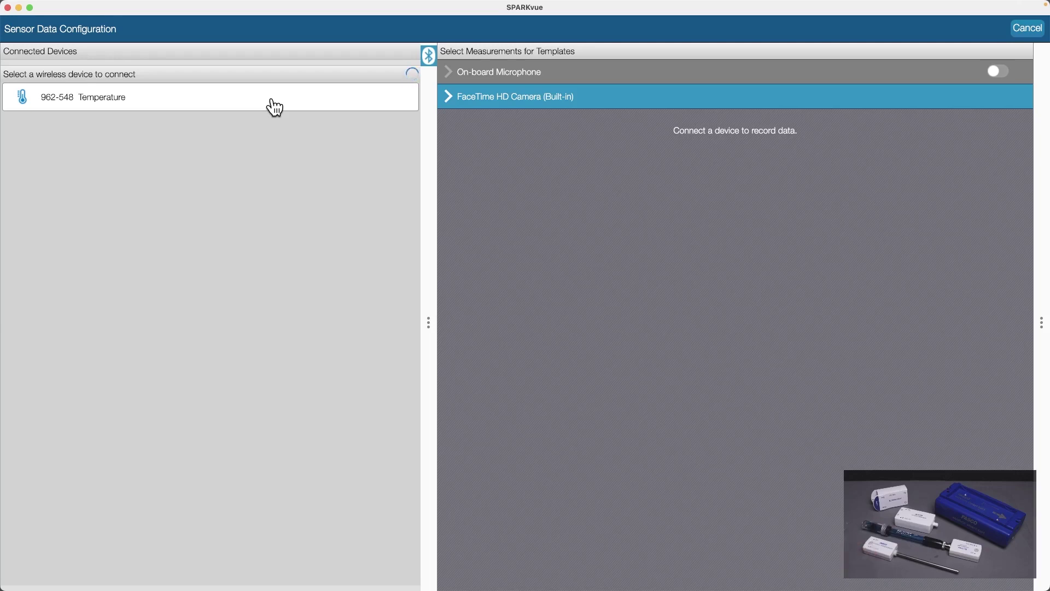
left_click(164, 99)
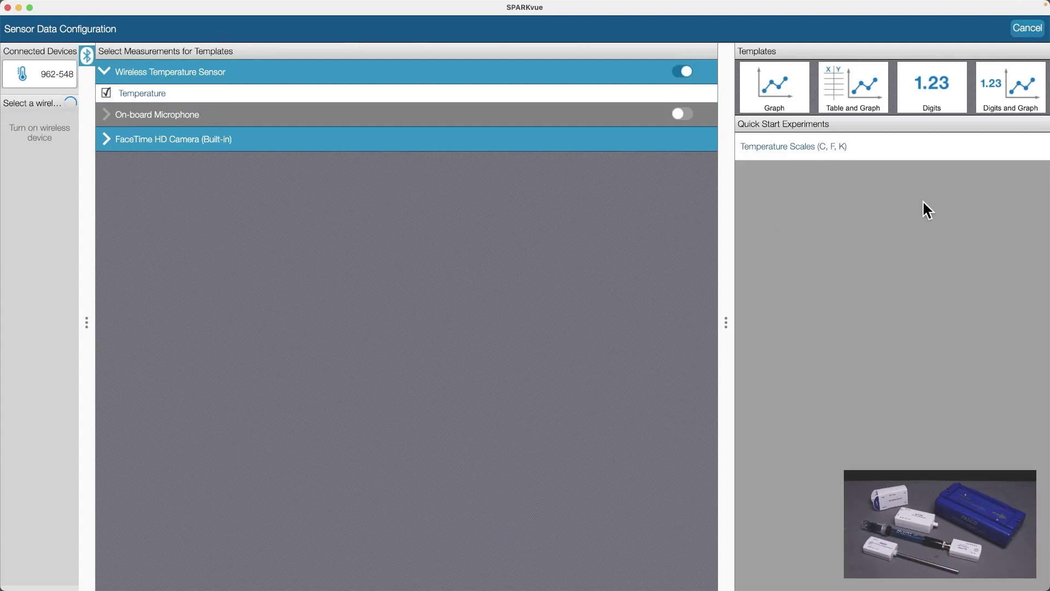
Create the experiment page from the Digits and Graph template
left_click(1024, 108)
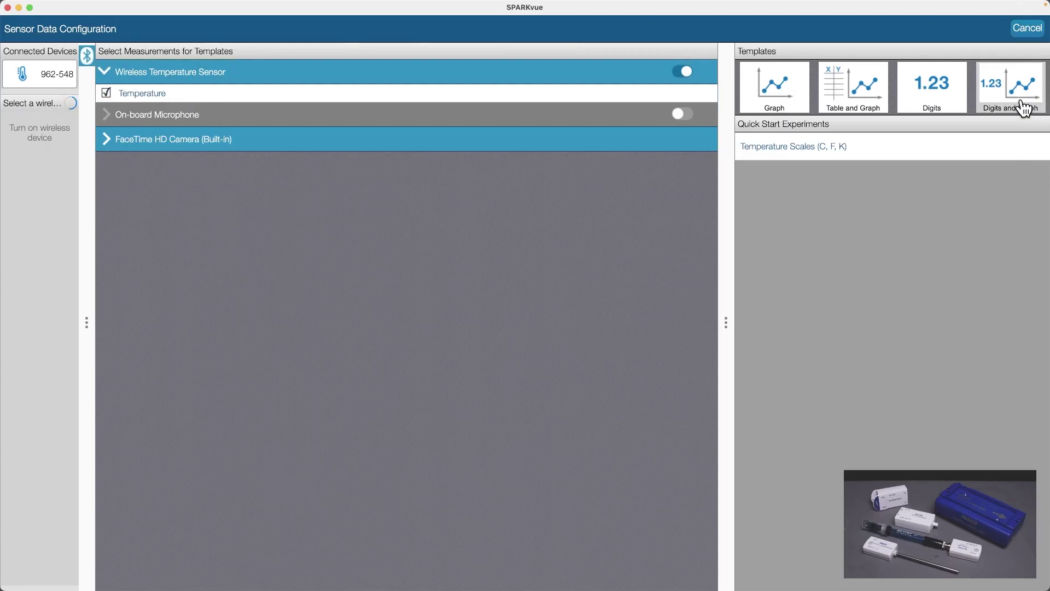
left_click(1021, 103)
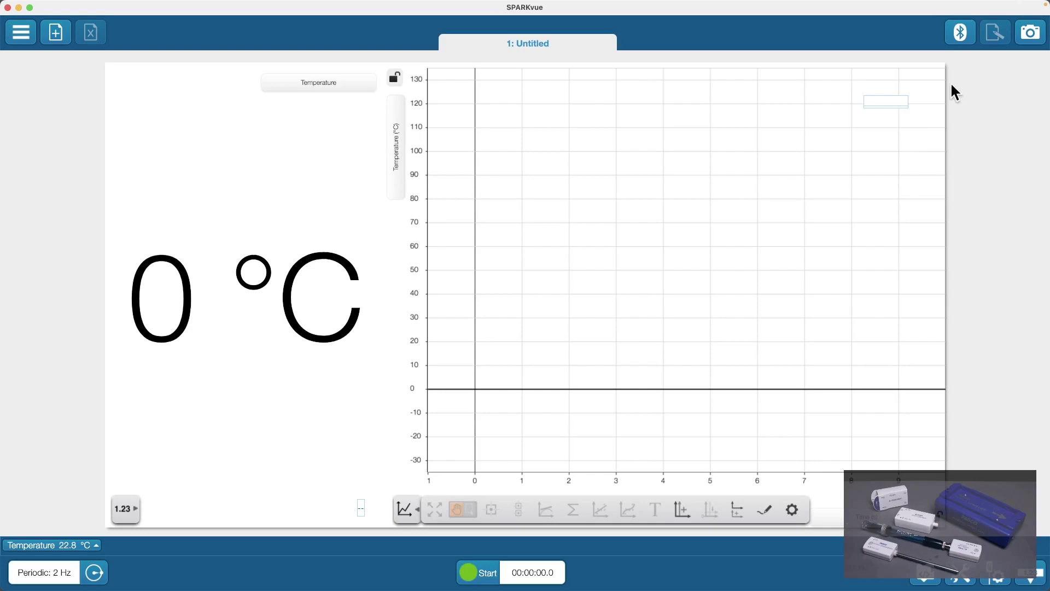
Open the Wireless Devices list from the Bluetooth toolbar button
left_click(960, 33)
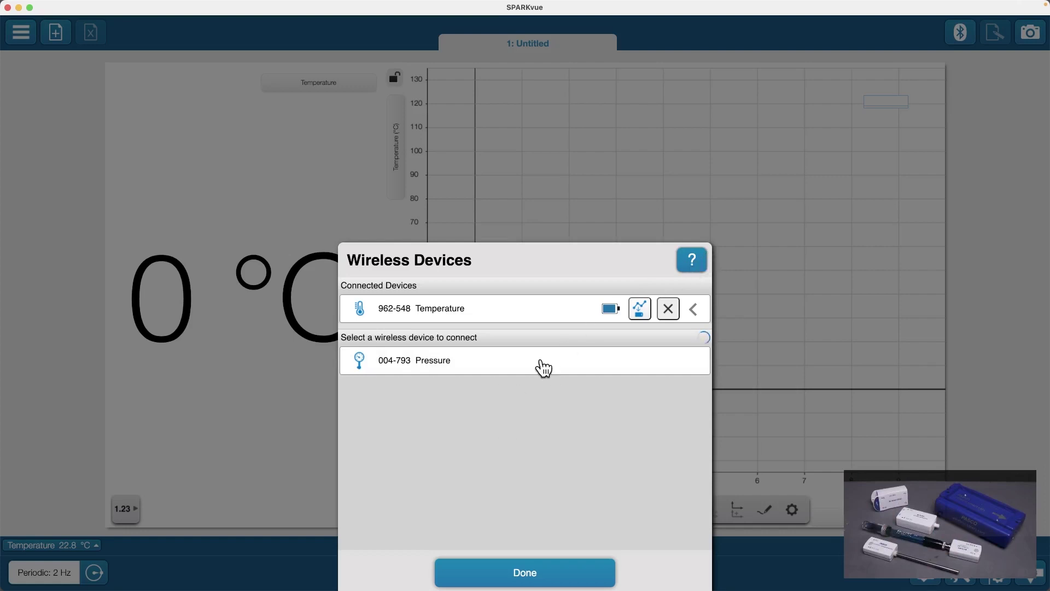
Connect Pressure sensor 004-793 and switch the digits display to Pressure (kPa)
left_click(544, 368)
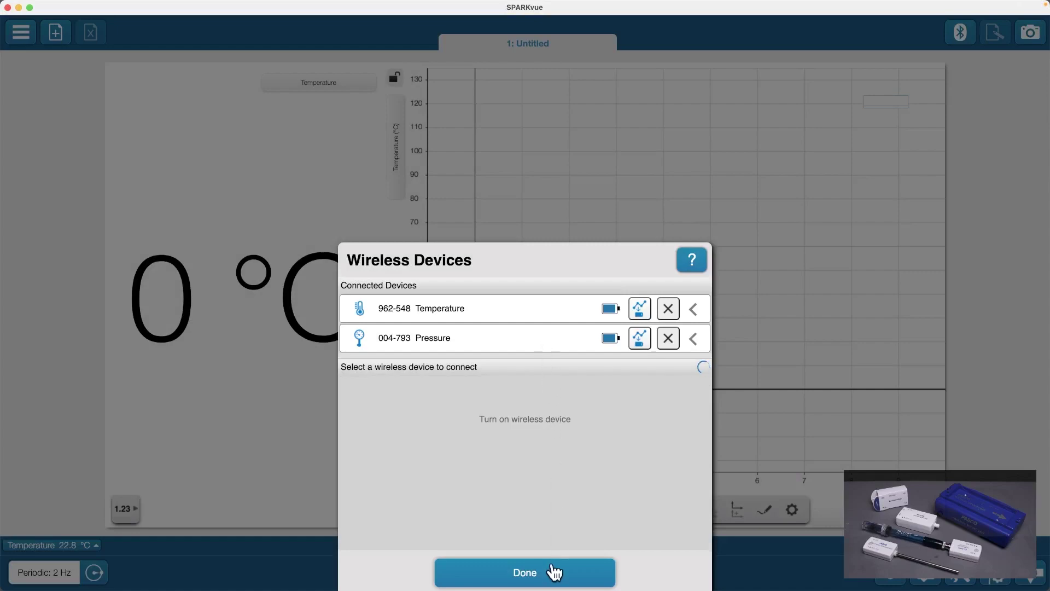
left_click(551, 571)
left_click(336, 86)
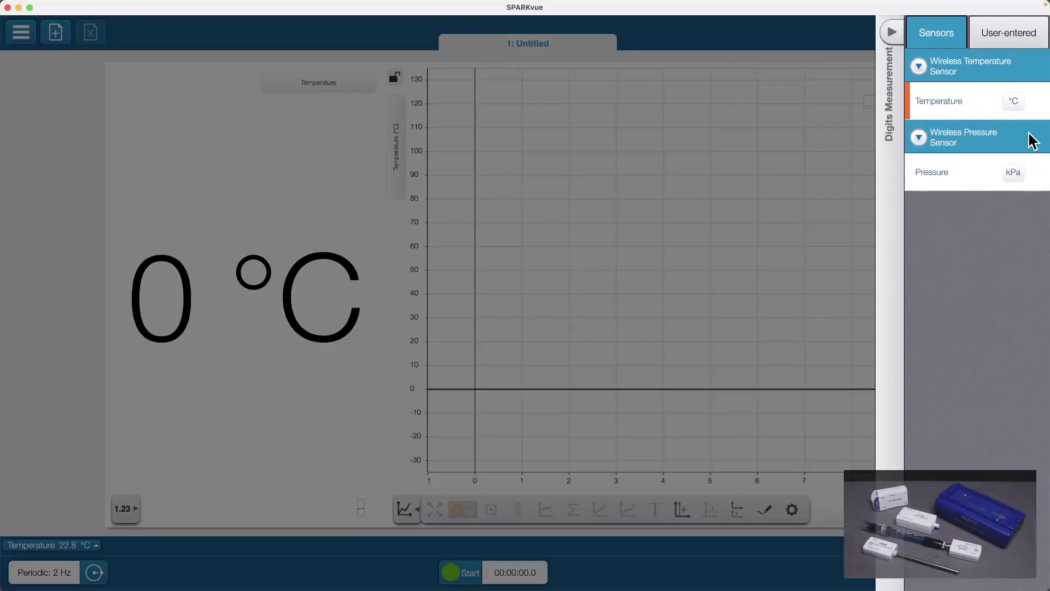
left_click(946, 169)
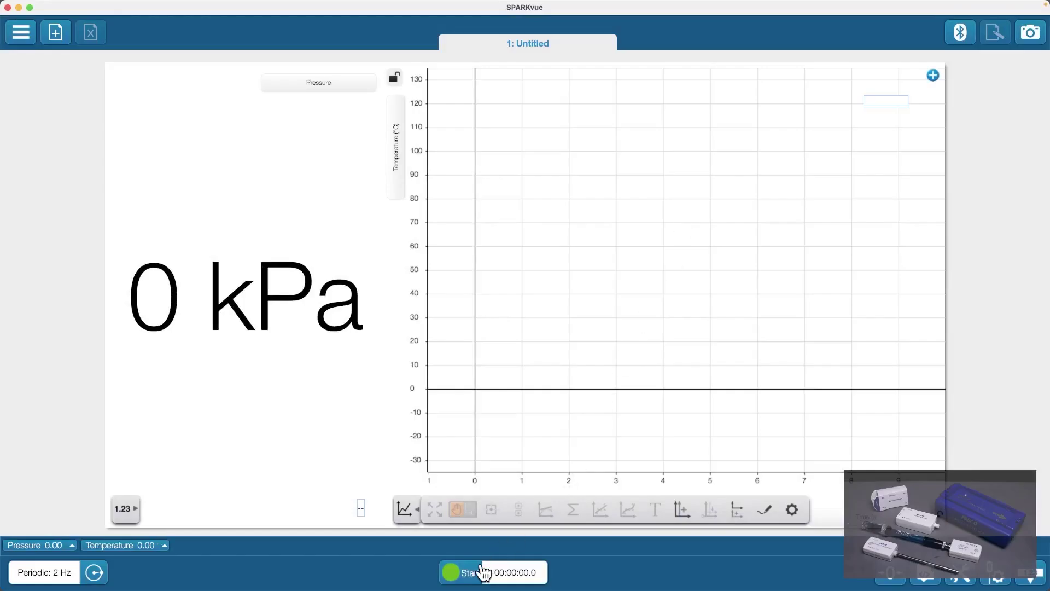